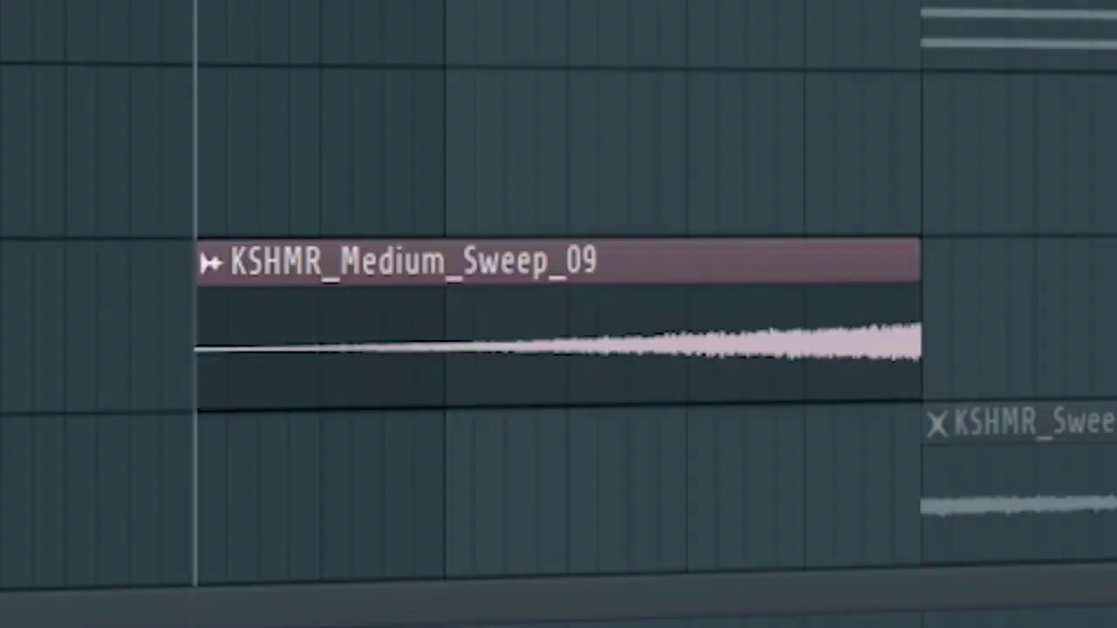
Play back the break section's elements: the KSHMR_Medium_Sweep_09 riser, the chord pattern and the backing vocal, alone and in the full arrangement
key(space)
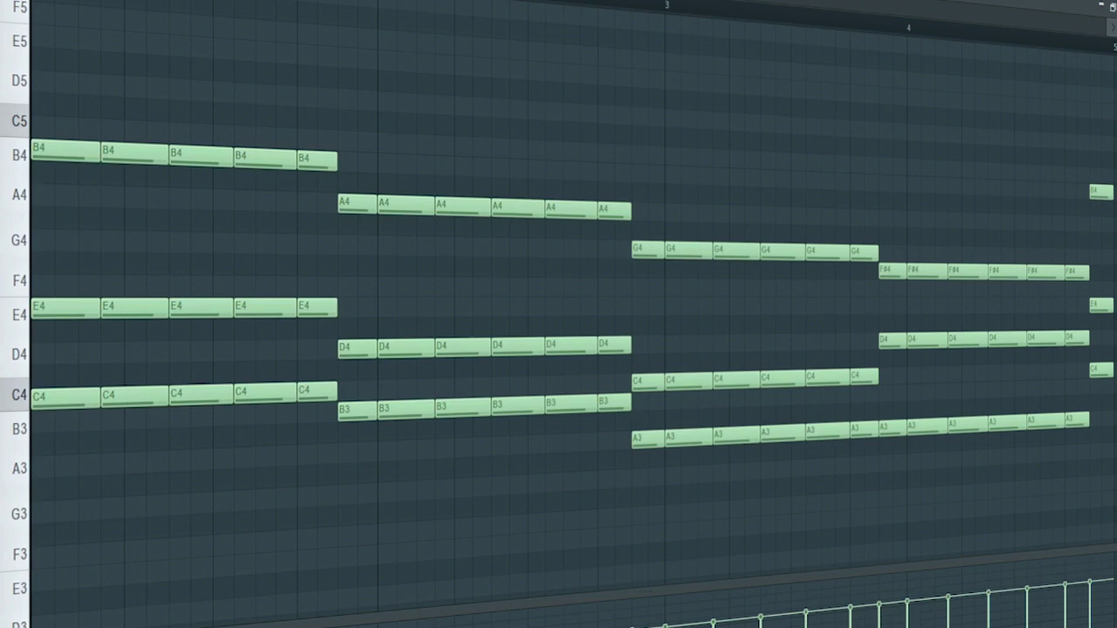
key(space)
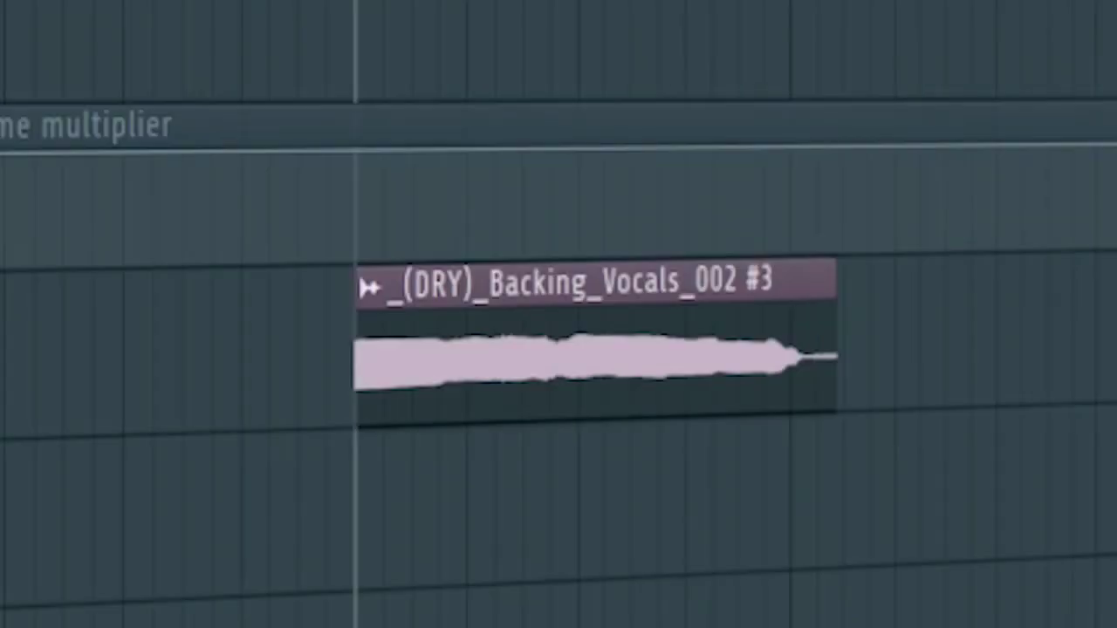
key(space)
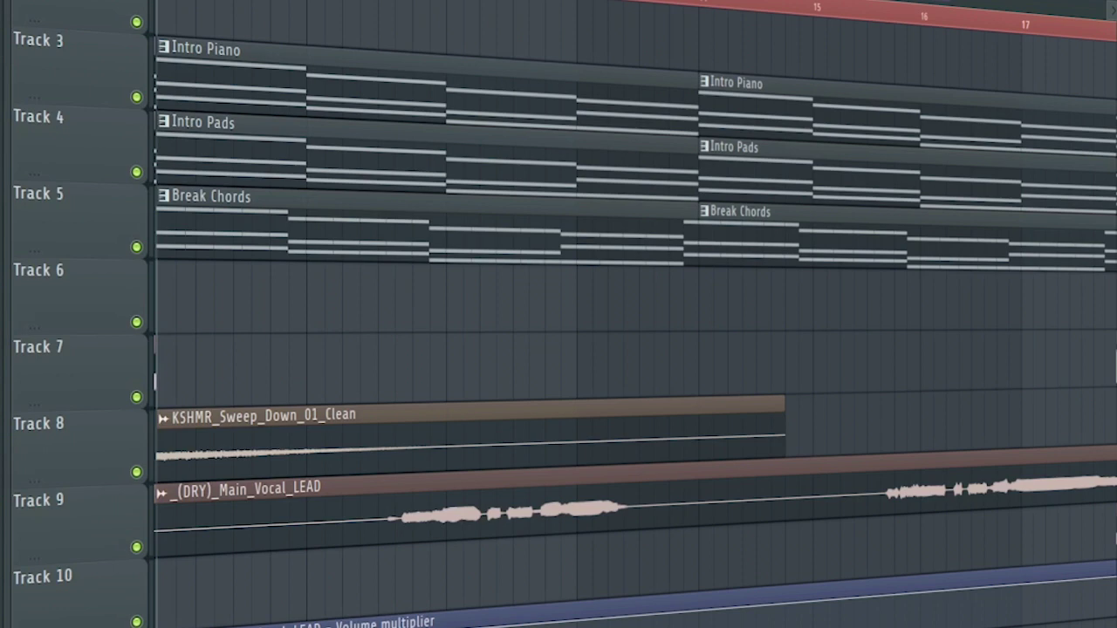
key(space)
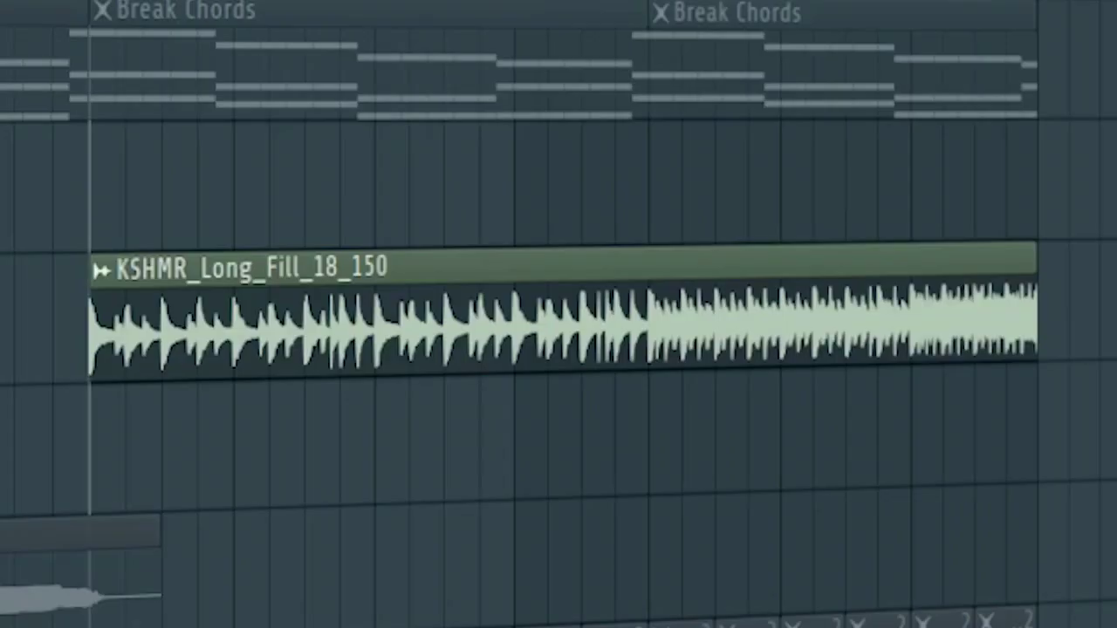
Play back the build-up's long drum fill, vocal chops, backing vocal and Illenium riser layers, individually and together with the chords
key(space)
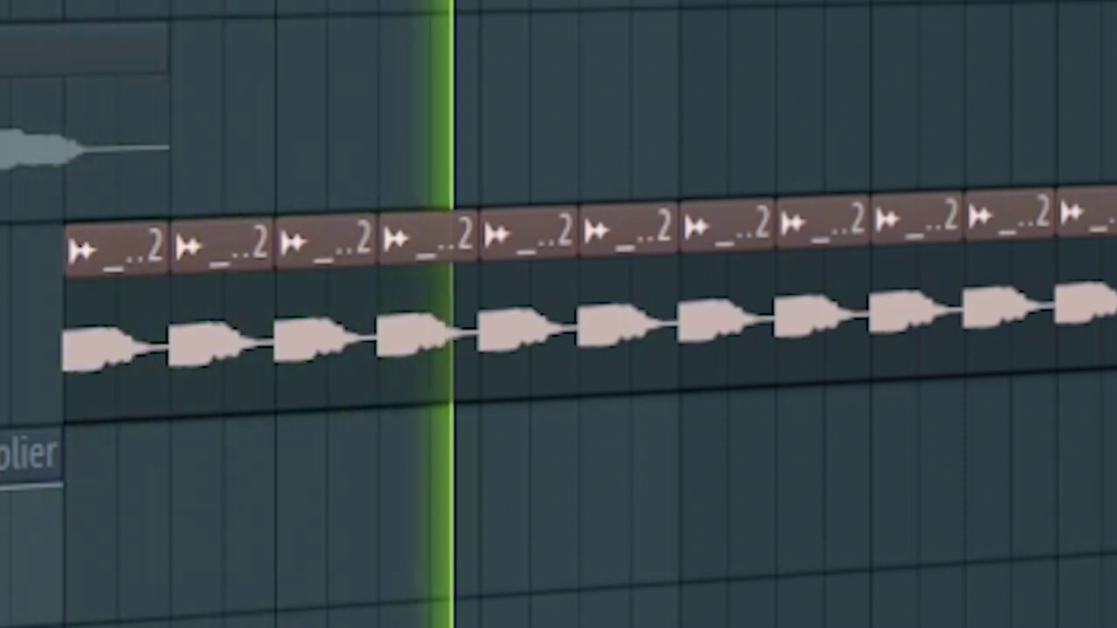
key(space)
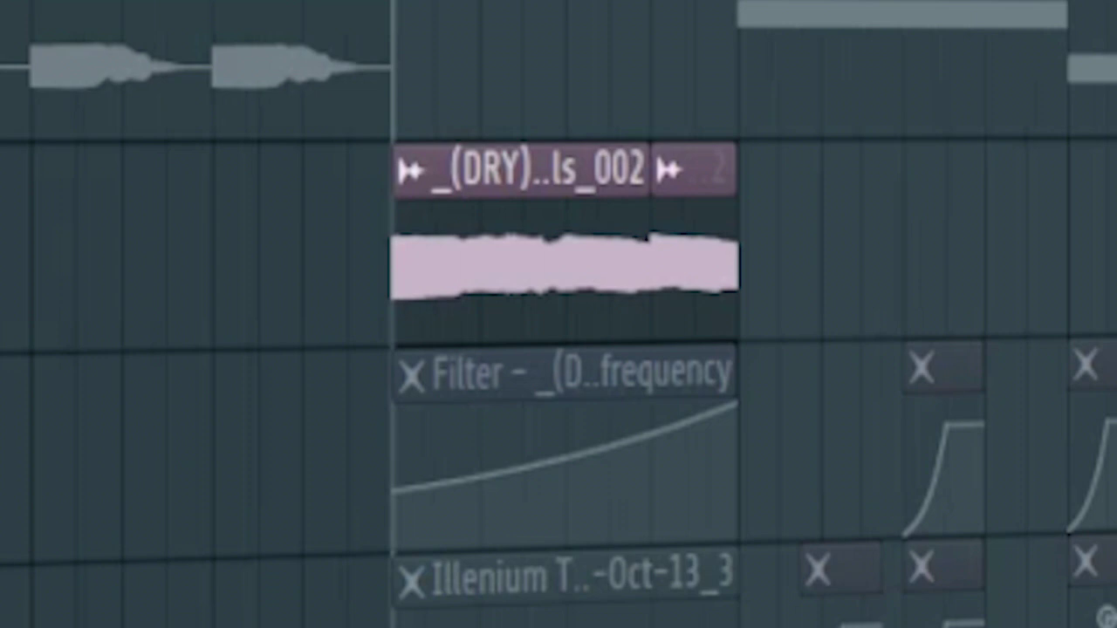
key(space)
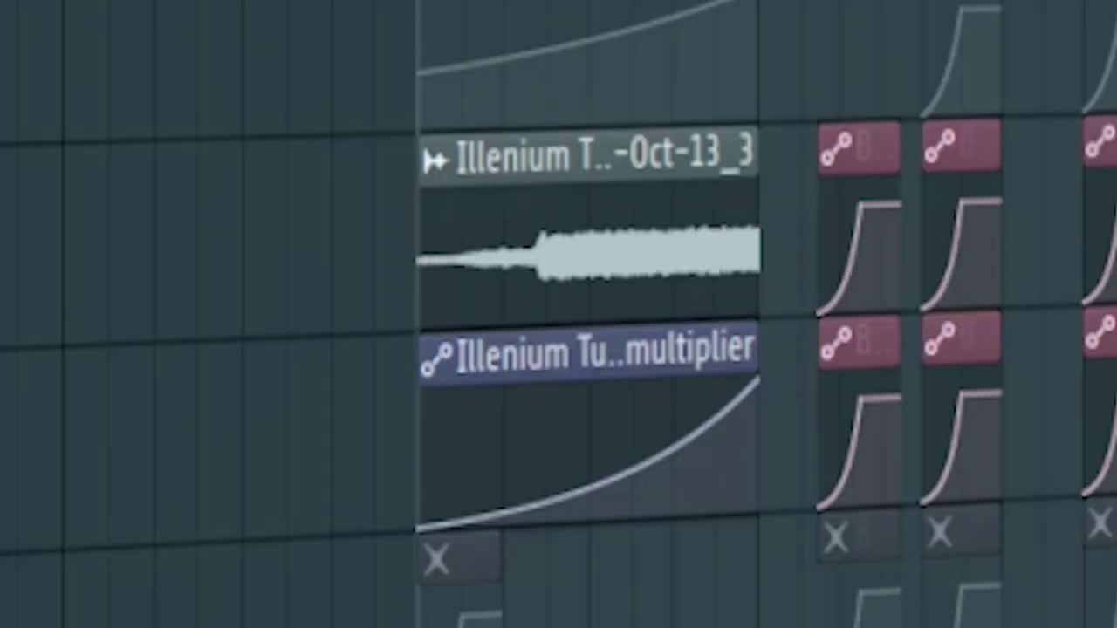
key(space)
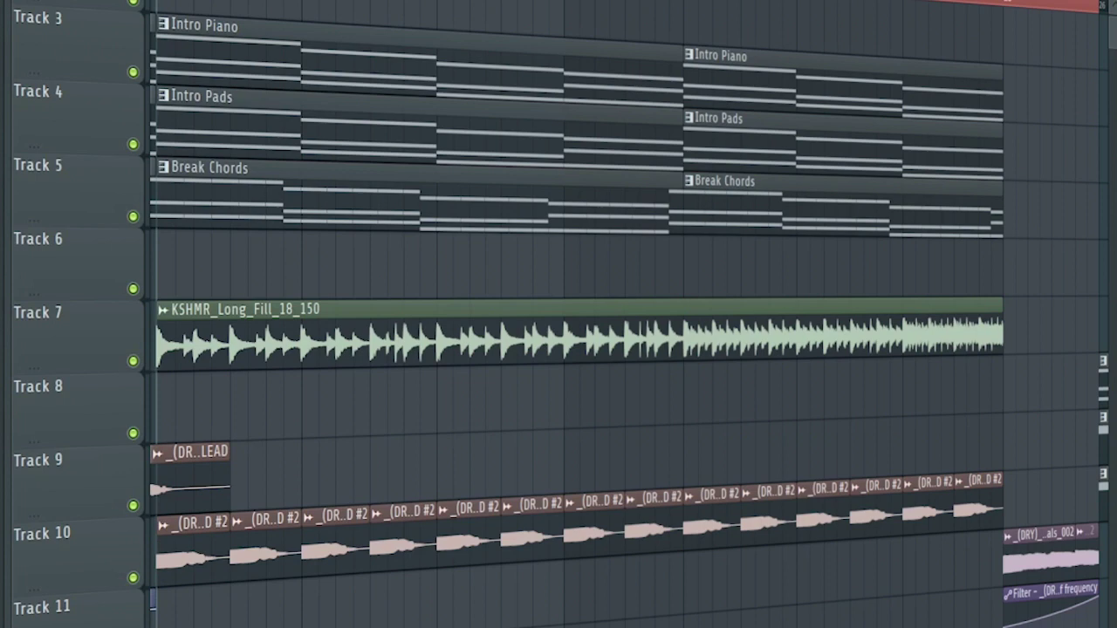
key(space)
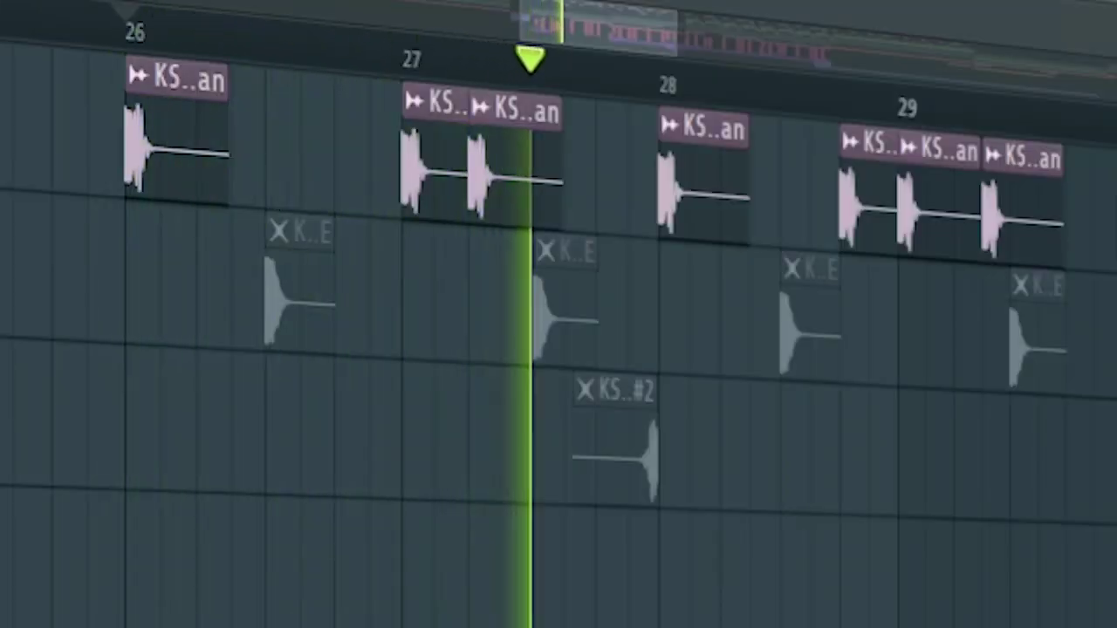
Play back the drop's kick pattern from bar 26, layering in the snare clips and the reversed snare
key(space)
key(space)
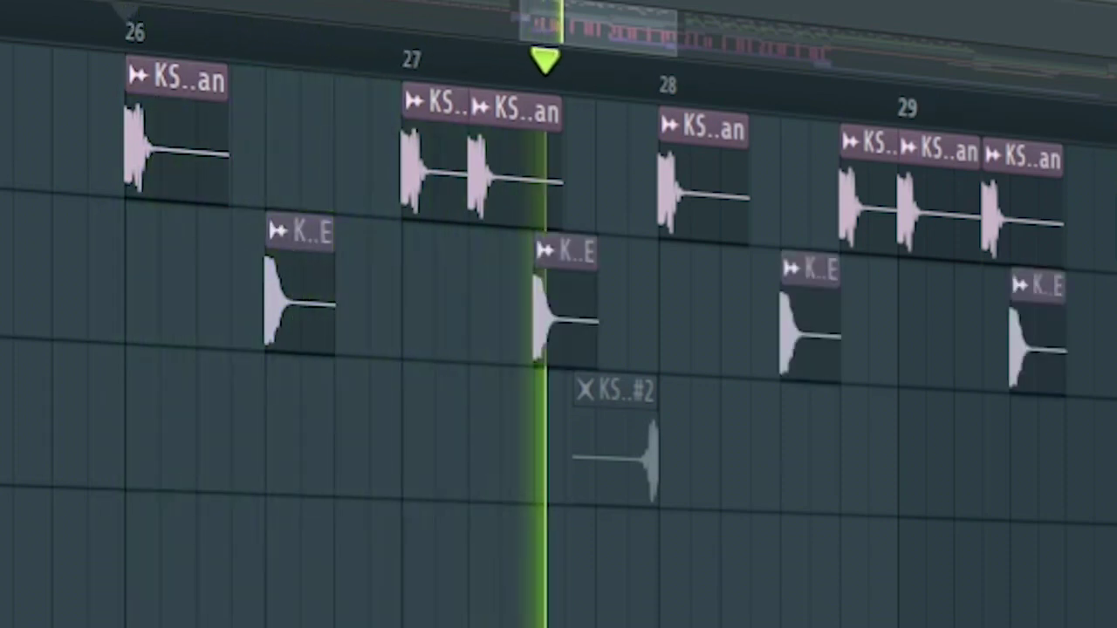
key(space)
key(space)
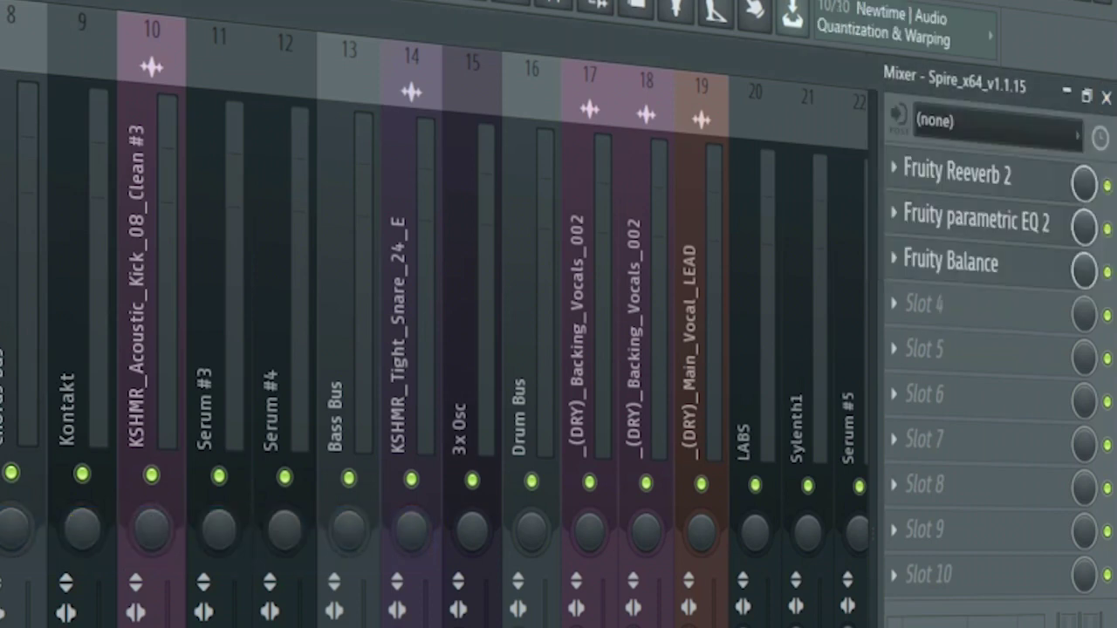
Inspect the bus on mixer track 8 and the Bass Bus, closing the Serum #4 parametric EQ
click(26, 262)
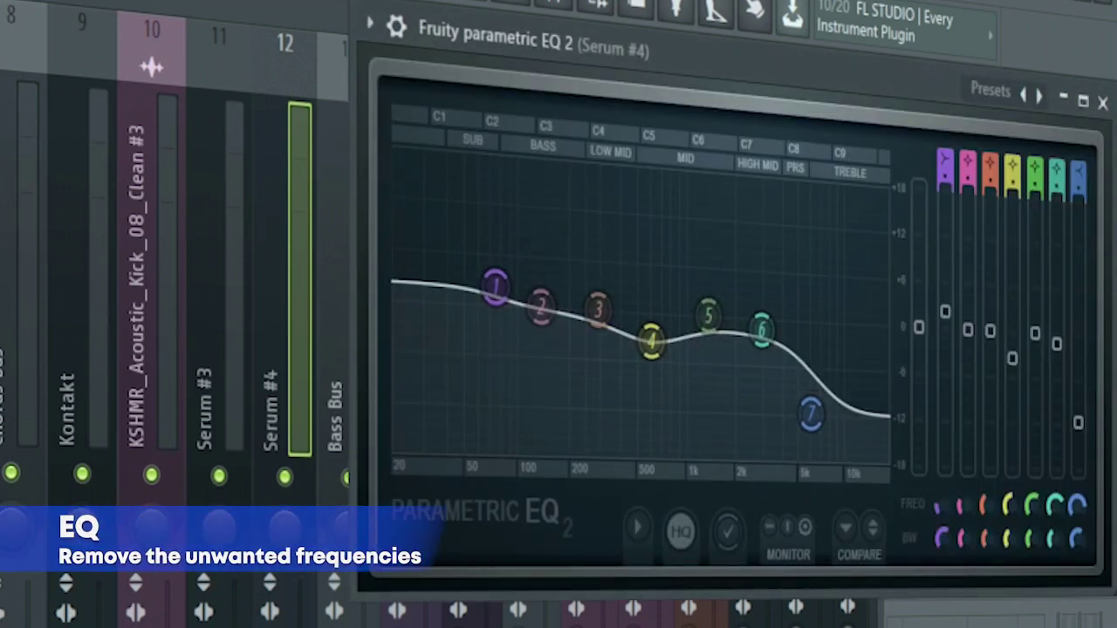
click(1103, 102)
click(342, 262)
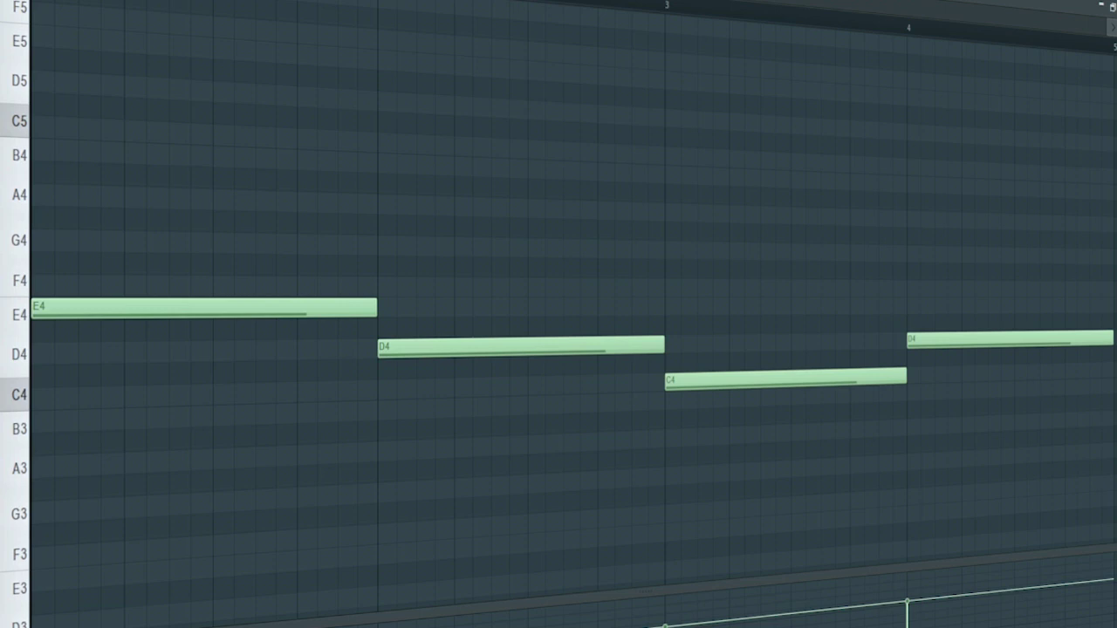
Play back the single-note E4, D4, C4, D4 pattern in the piano roll
key(space)
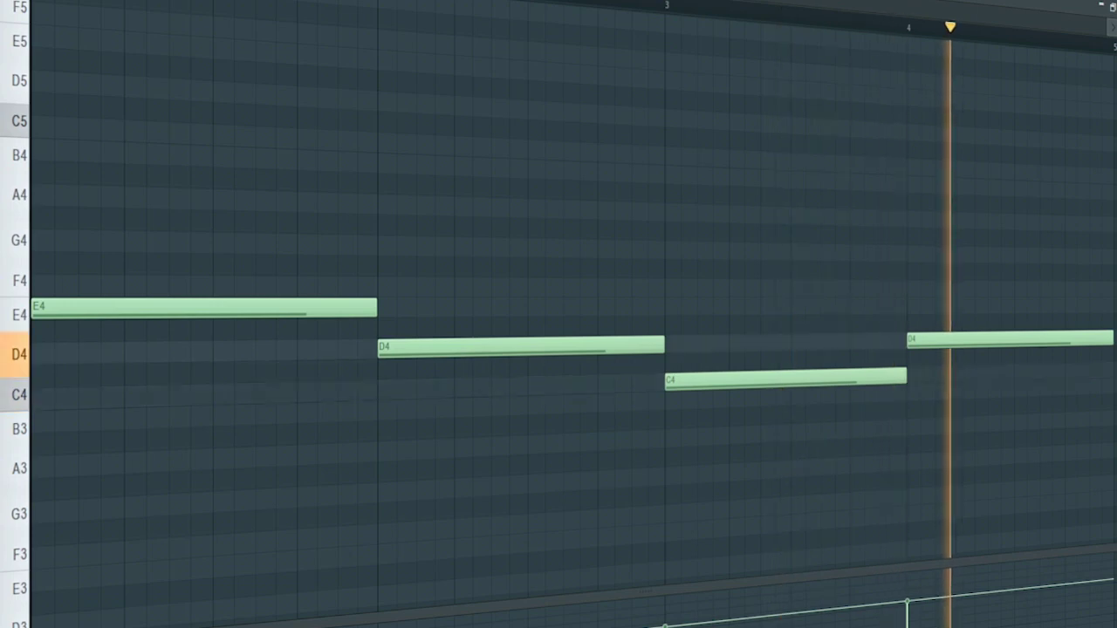
key(space)
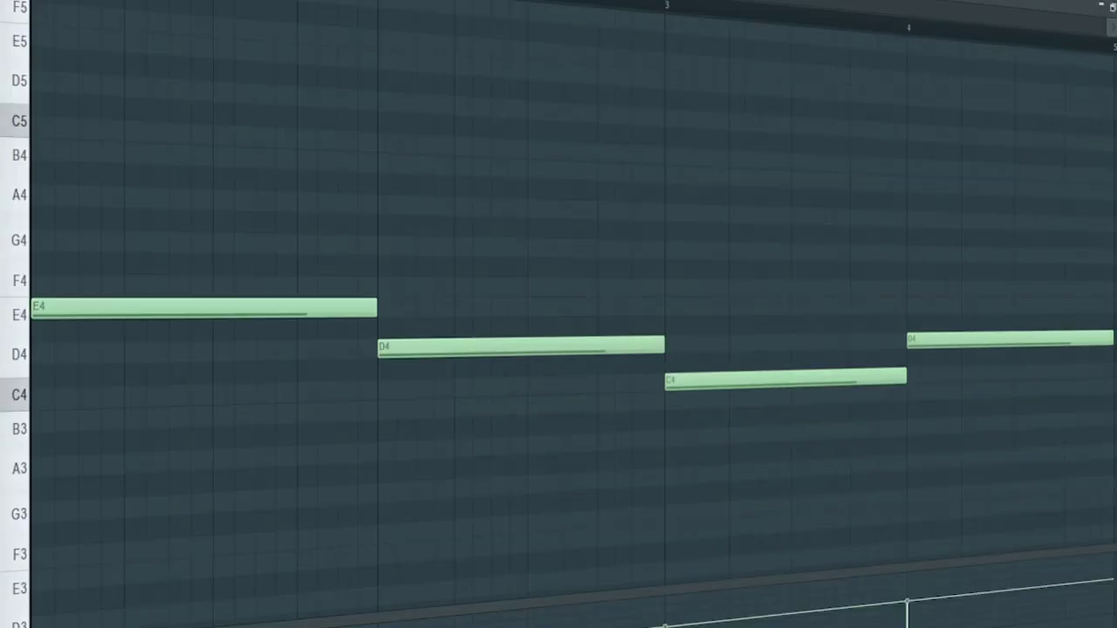
key(space)
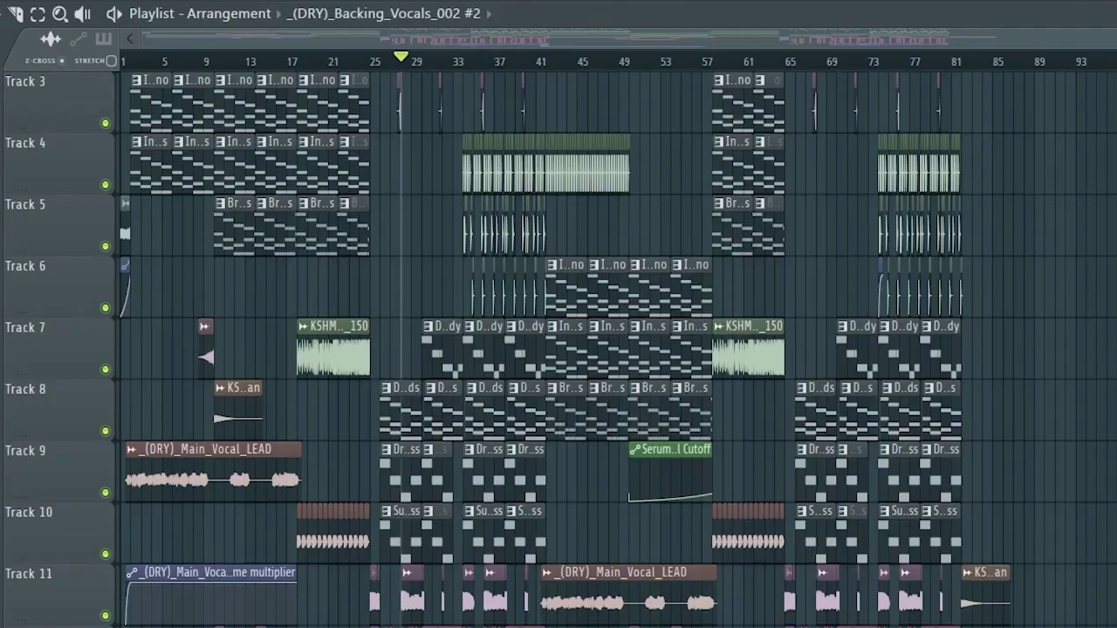
Look over all playlist tracks of the arrangement and follow the intro and first break during playback
scroll(611, 350, down, 10)
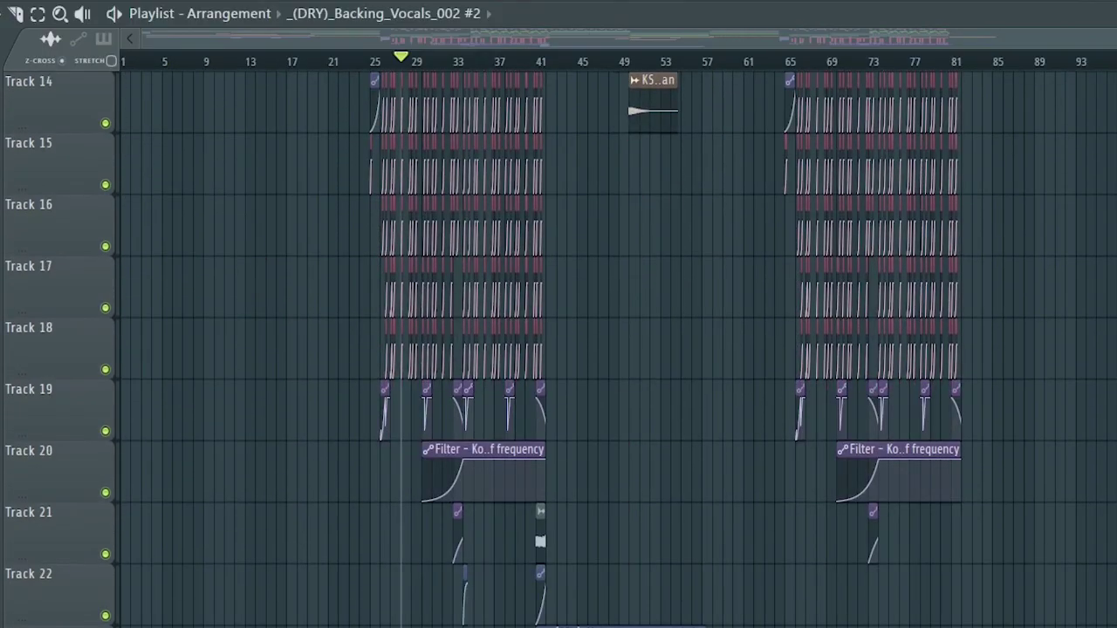
scroll(611, 349, up, 7)
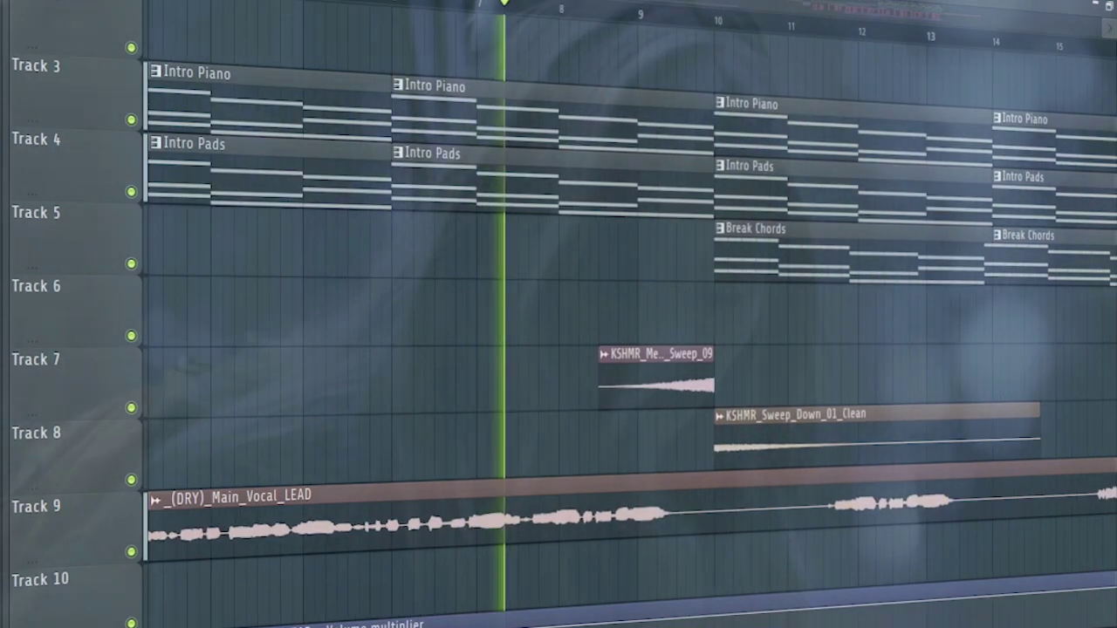
scroll(628, 349, up, 1)
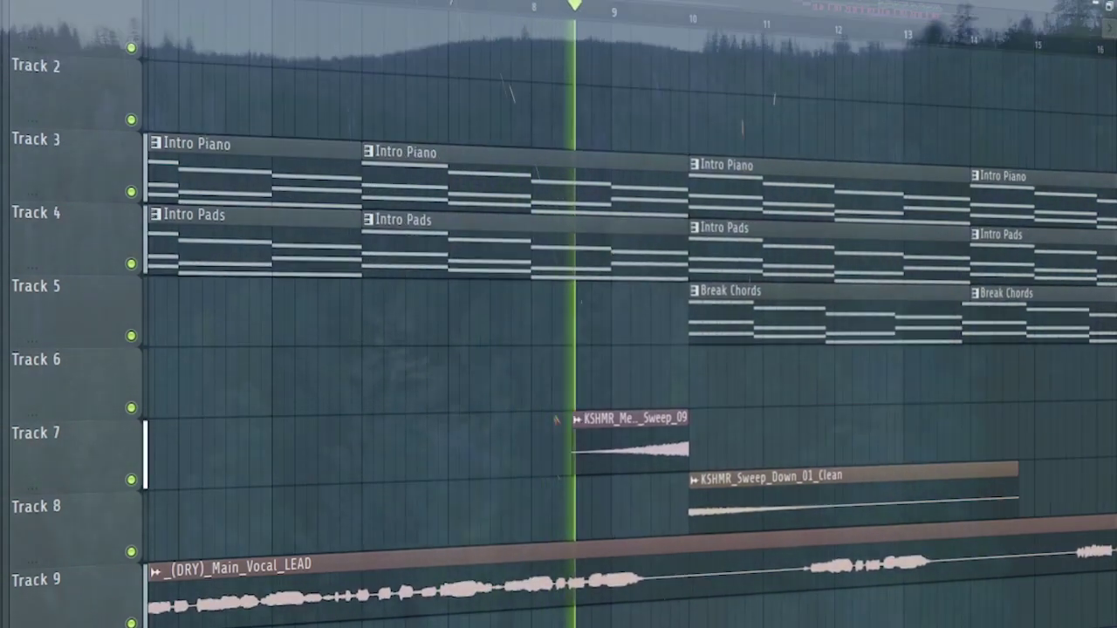
scroll(629, 350, down, 1)
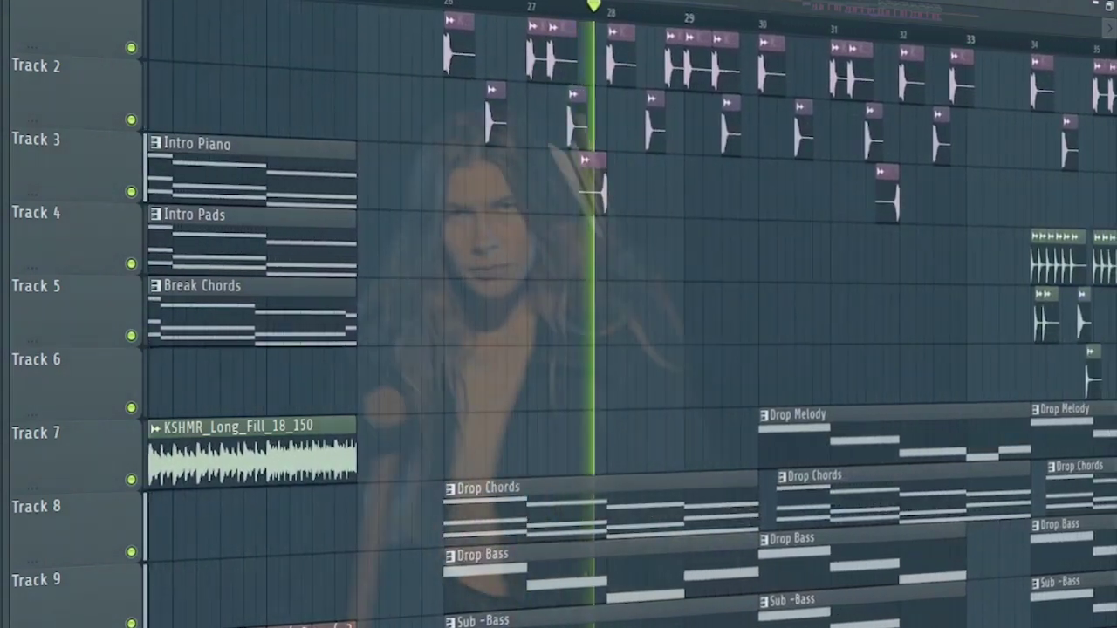
Follow the first drop during playback, examining the drum tracks and the drop chords, bass, vocal and automation clips
scroll(629, 314, down, 4)
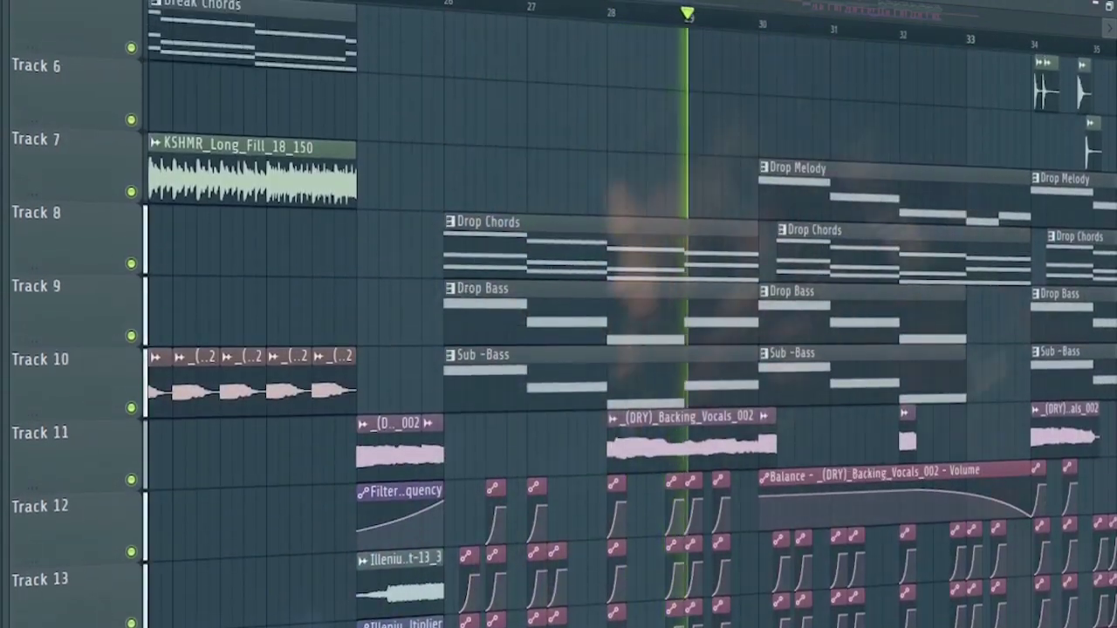
scroll(628, 314, up, 4)
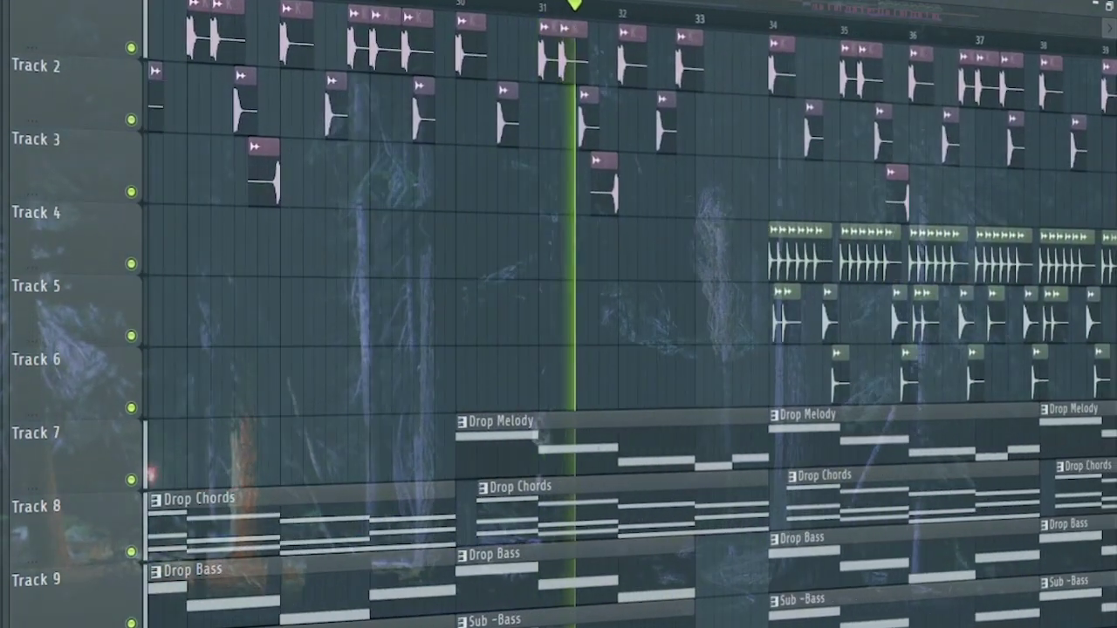
scroll(629, 314, down, 3)
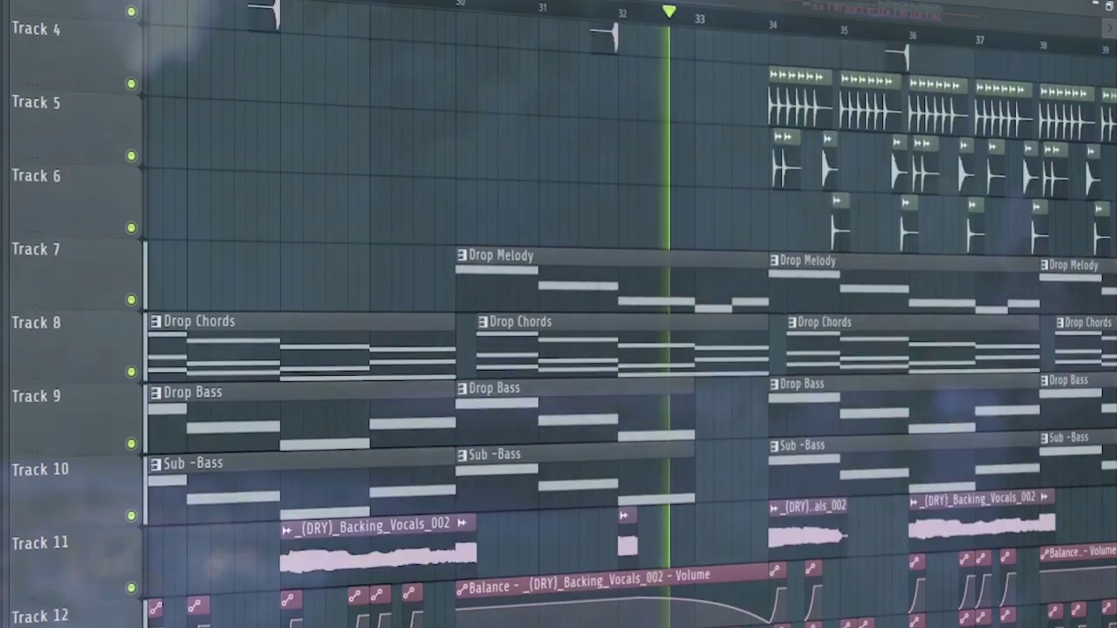
scroll(628, 314, up, 3)
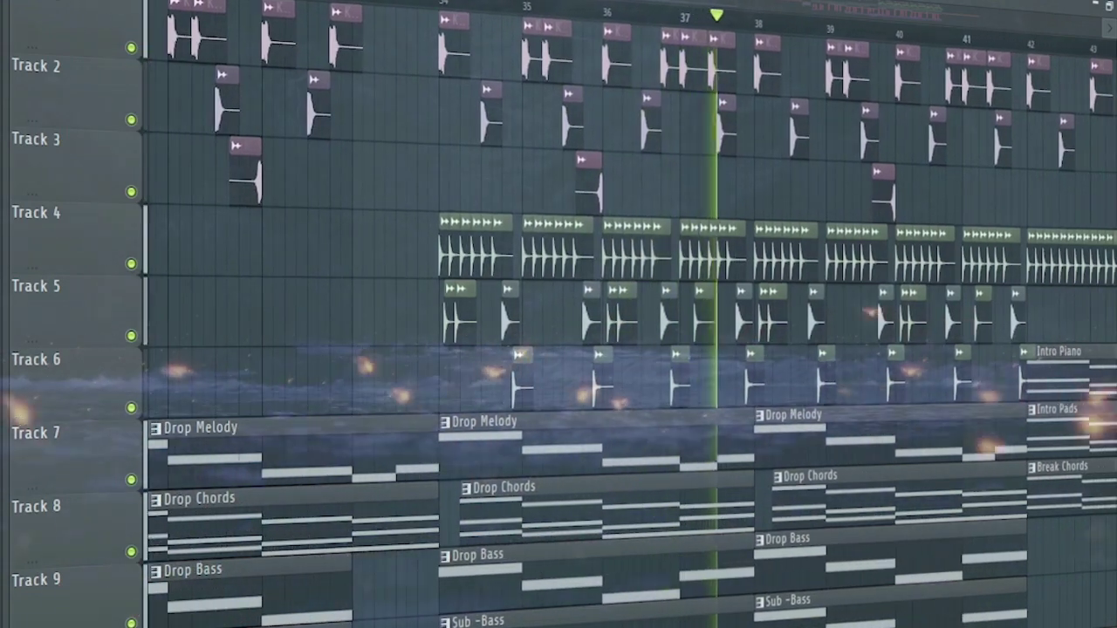
scroll(558, 350, down, 1)
scroll(558, 349, down, 2)
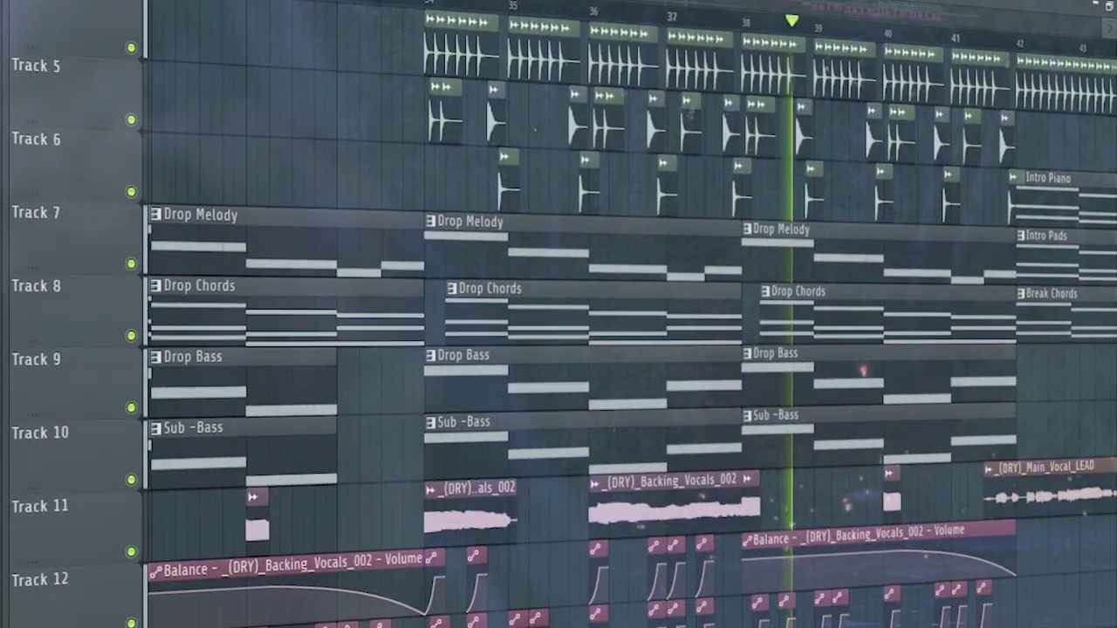
scroll(559, 349, up, 2)
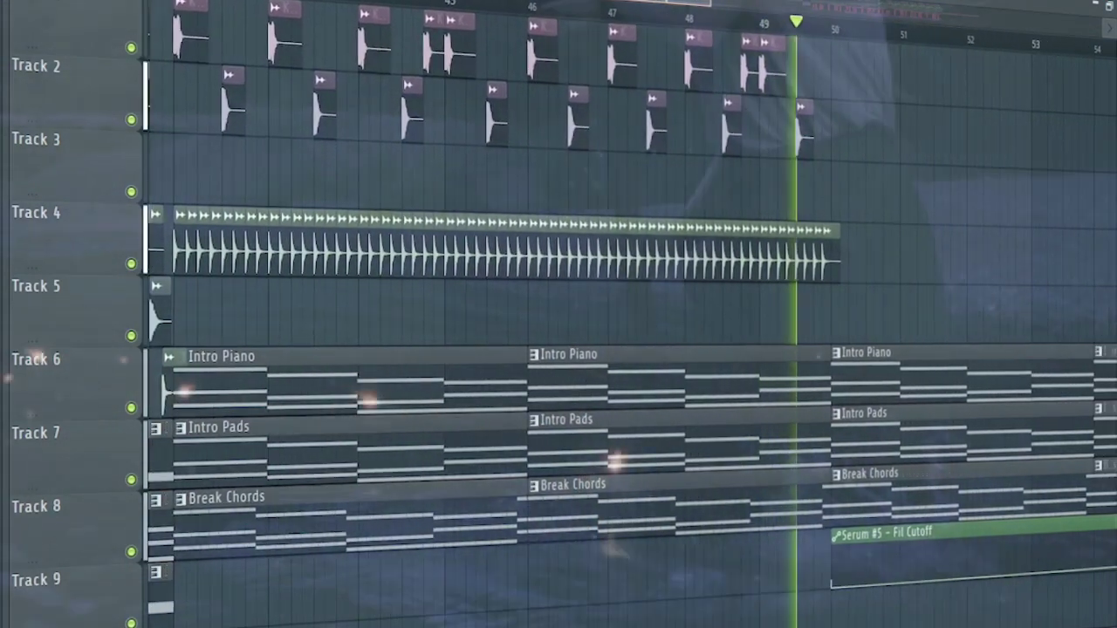
Follow the second break, build-up and second drop during playback, examining the drums, chords, bass and vocal clips
scroll(559, 314, down, 3)
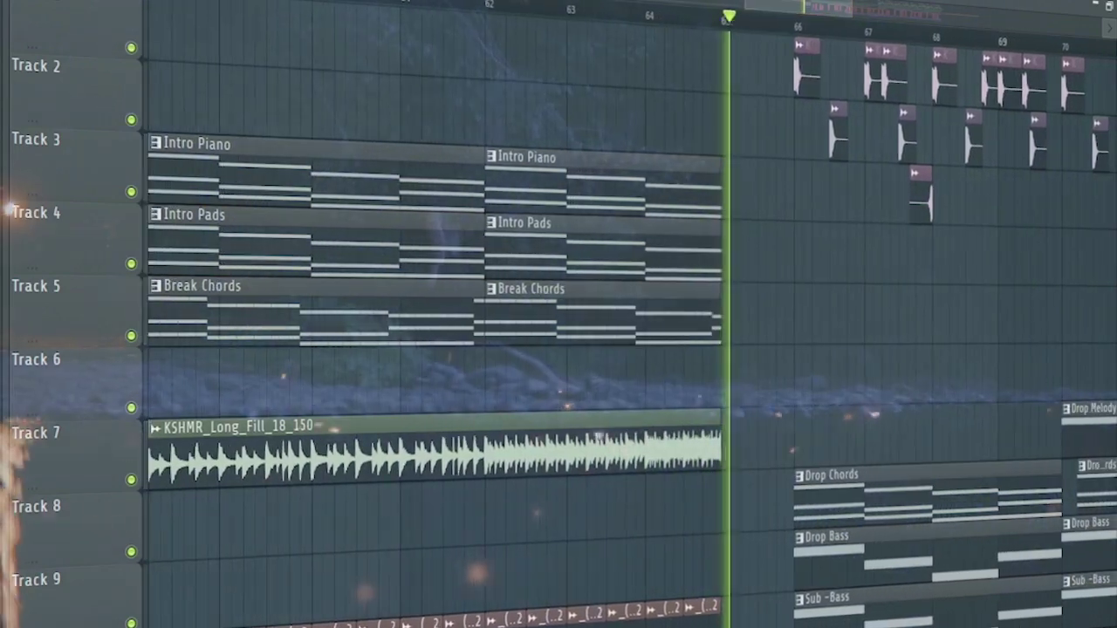
scroll(558, 349, down, 1)
scroll(559, 349, up, 1)
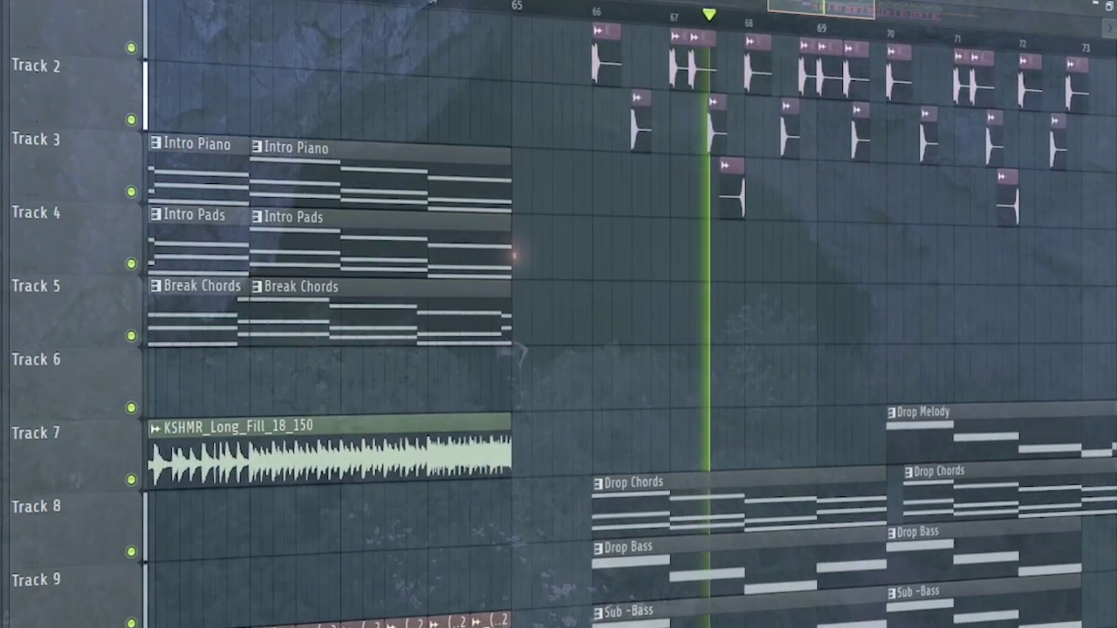
scroll(558, 349, down, 3)
scroll(558, 349, up, 1)
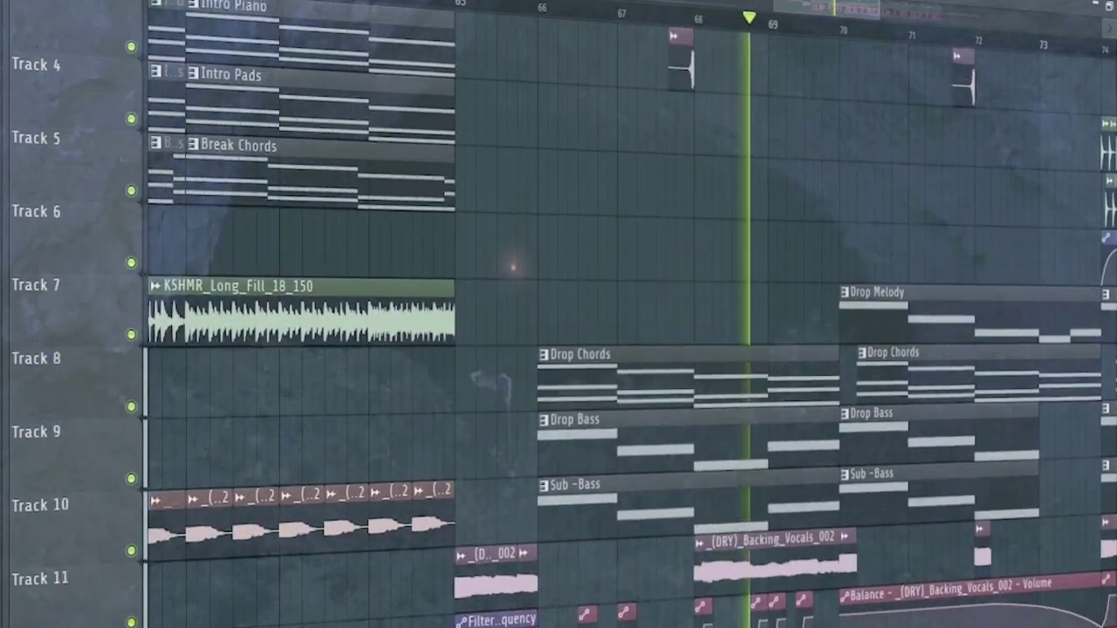
scroll(559, 349, up, 2)
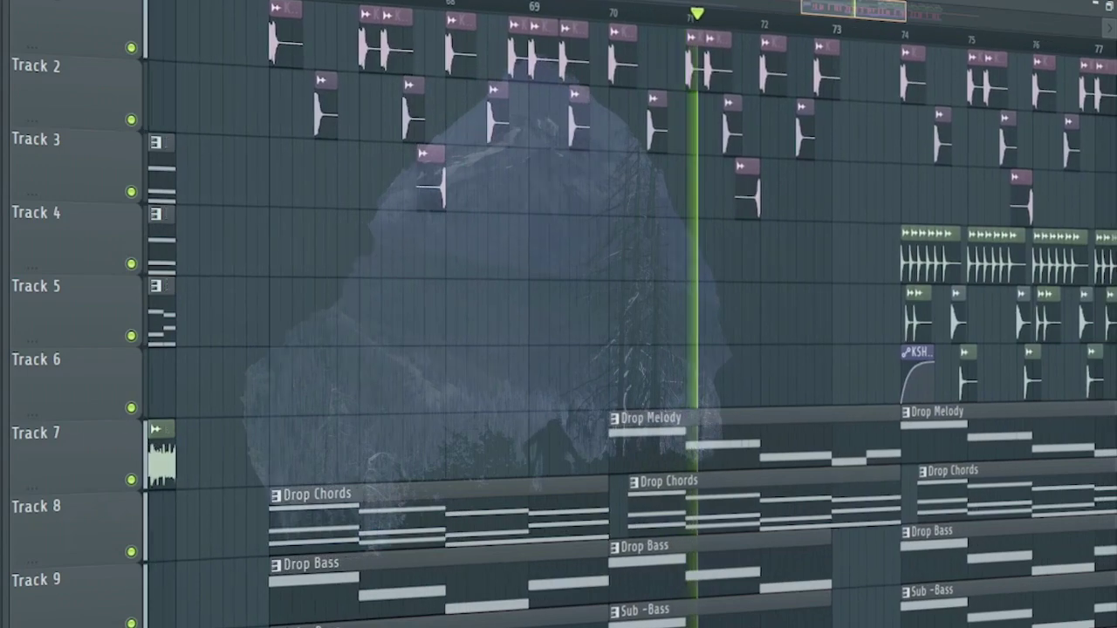
scroll(558, 349, down, 2)
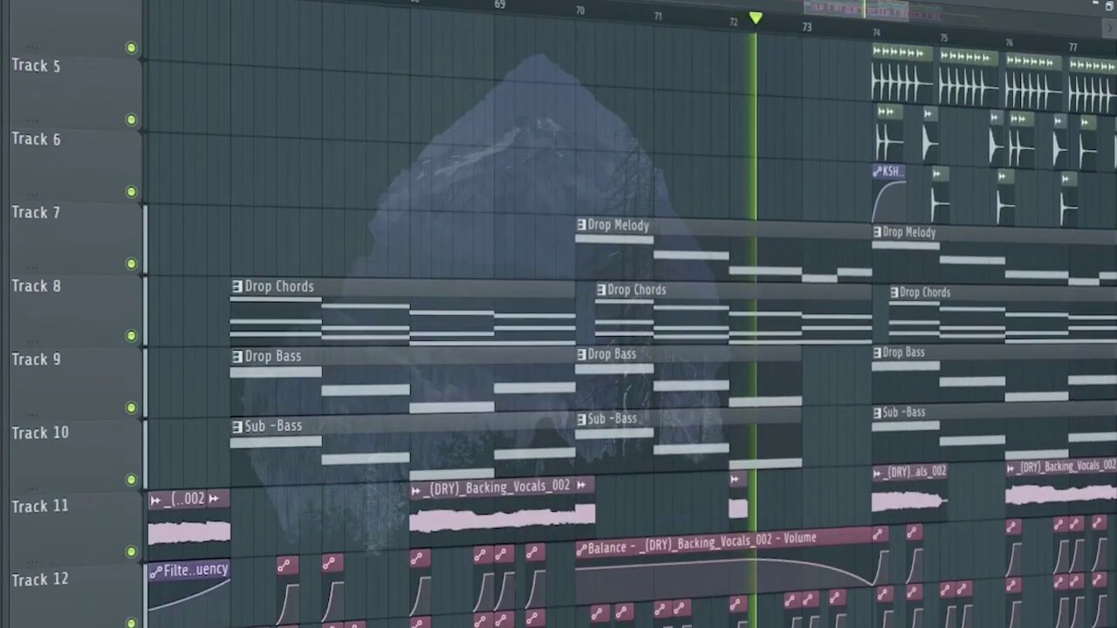
scroll(559, 349, up, 2)
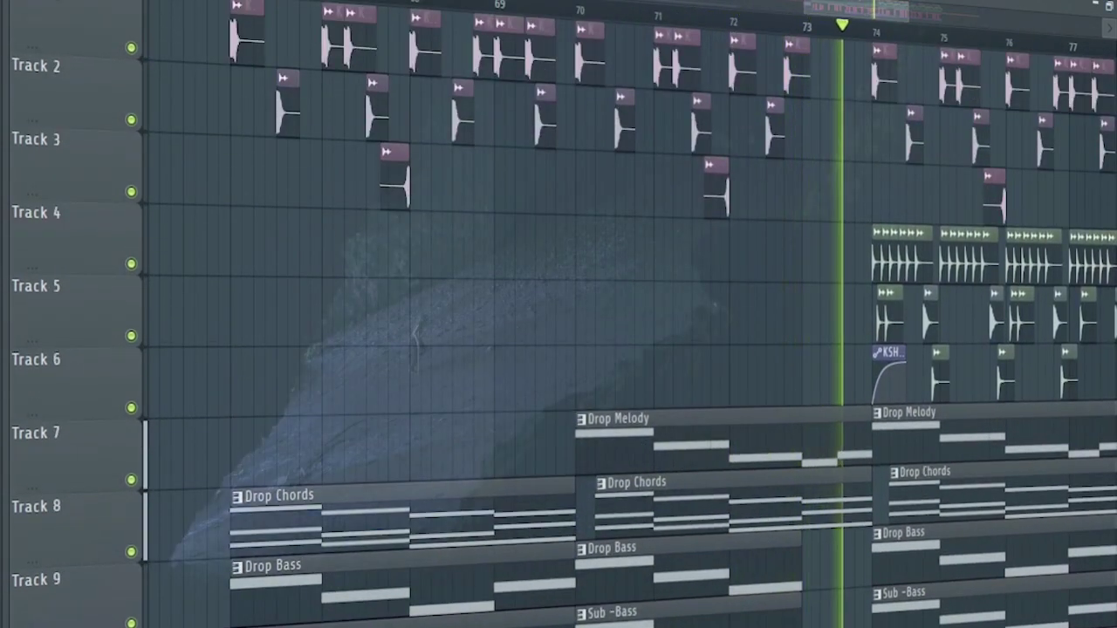